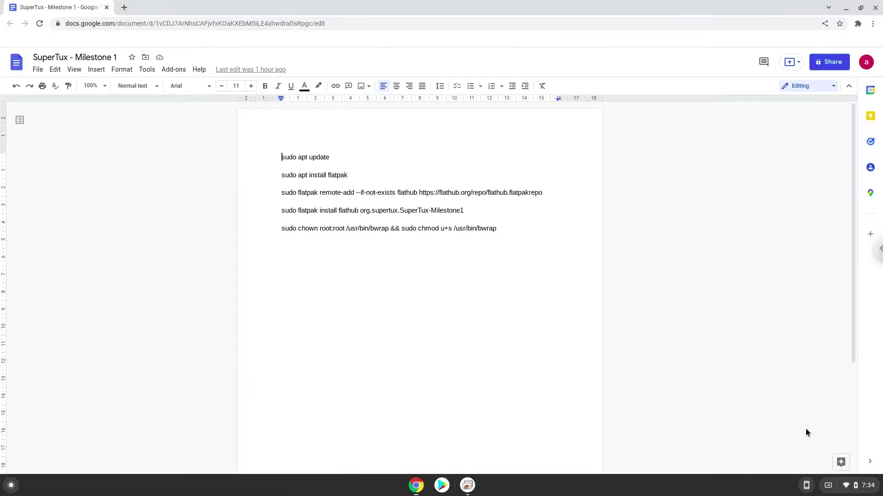
Step: Go to the Developers section of ChromeOS Settings and start turning on the Linux development environment
click(839, 482)
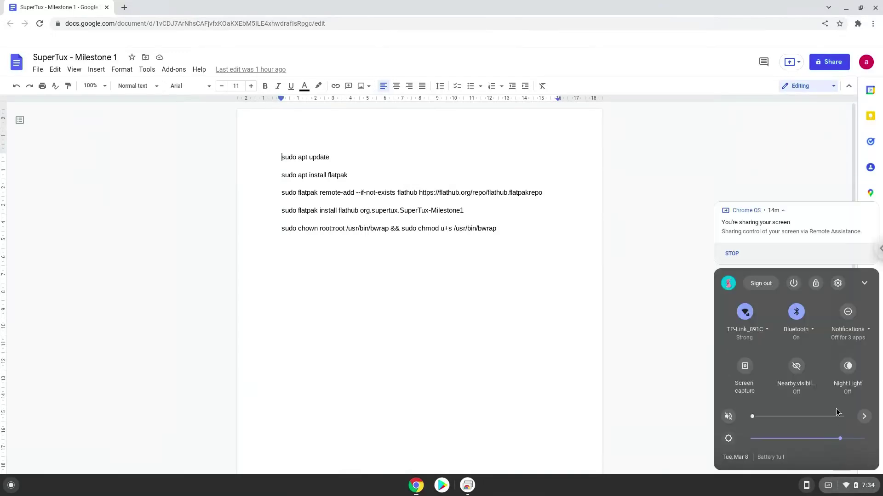
click(838, 283)
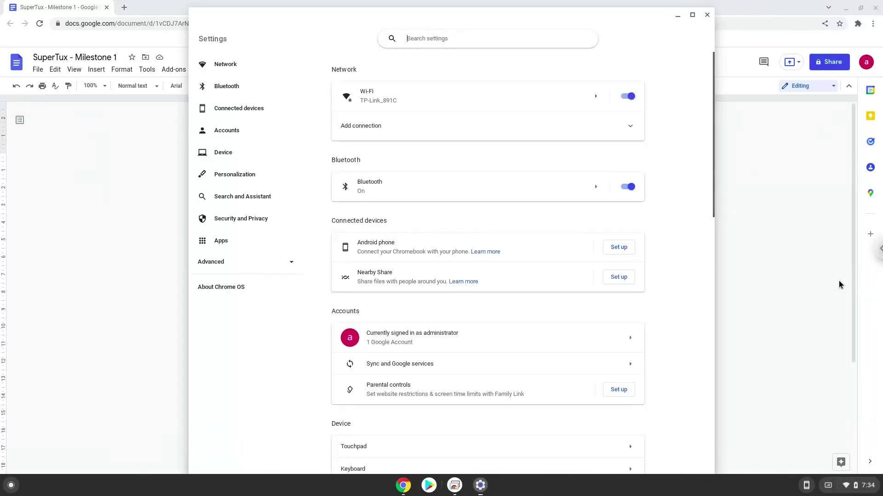
click(256, 265)
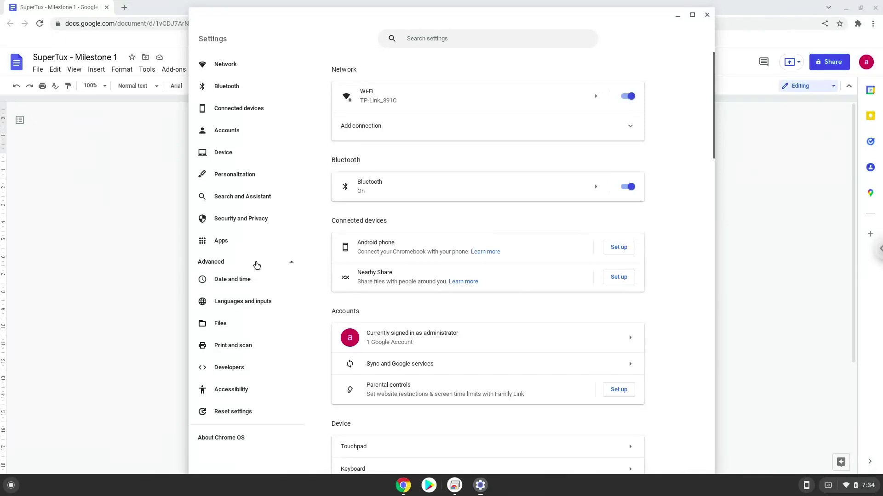
click(260, 373)
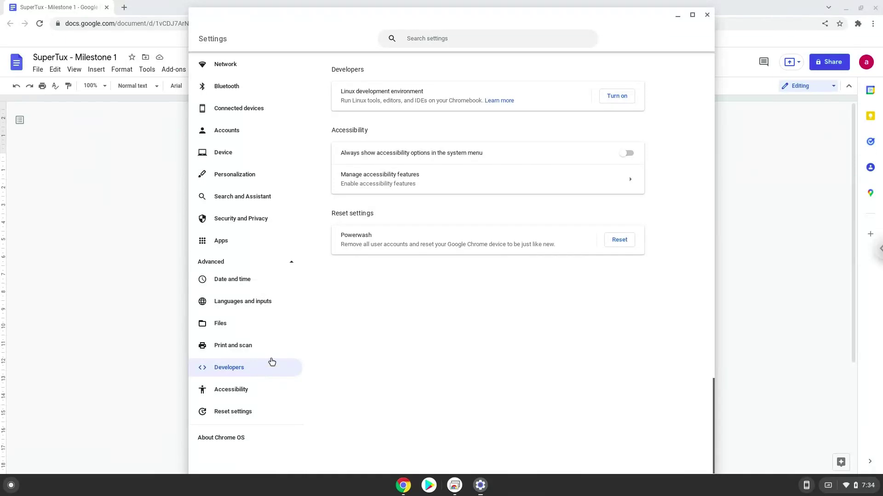
click(607, 95)
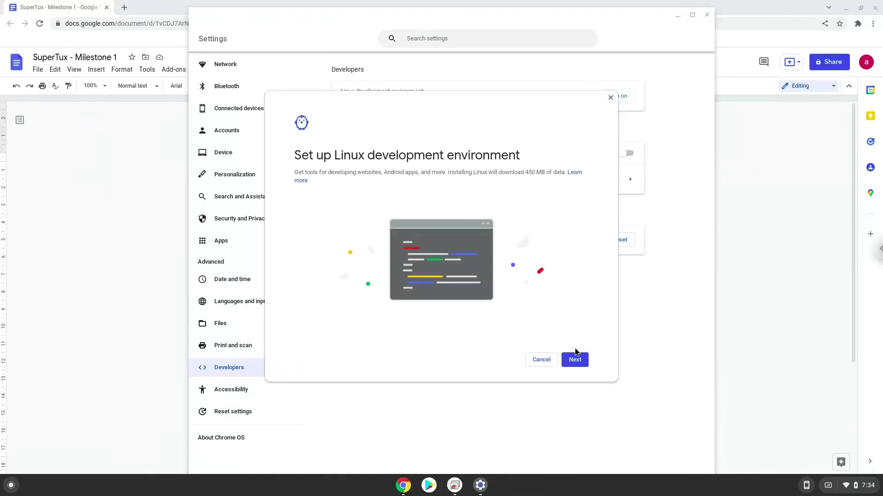
Step: Move past the username and disk size step and start the Linux install
click(573, 359)
click(573, 361)
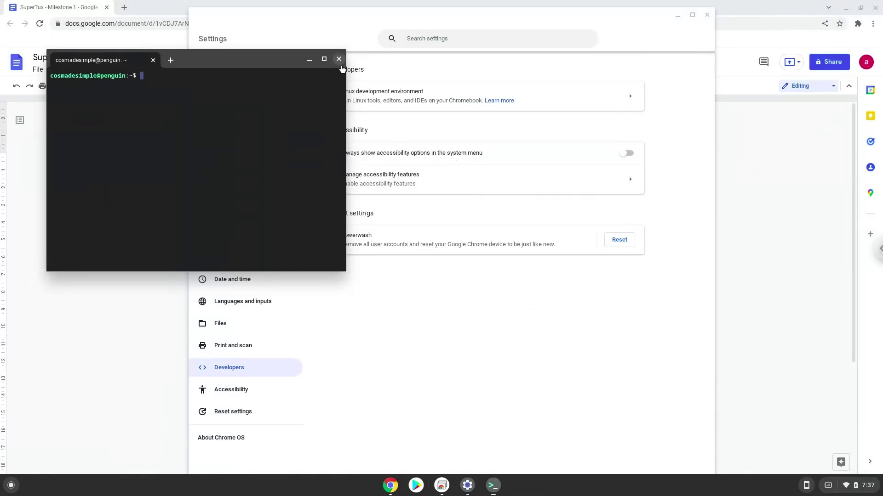
Step: Close the new Terminal and Settings windows, then copy the 'sudo apt update' line
click(339, 59)
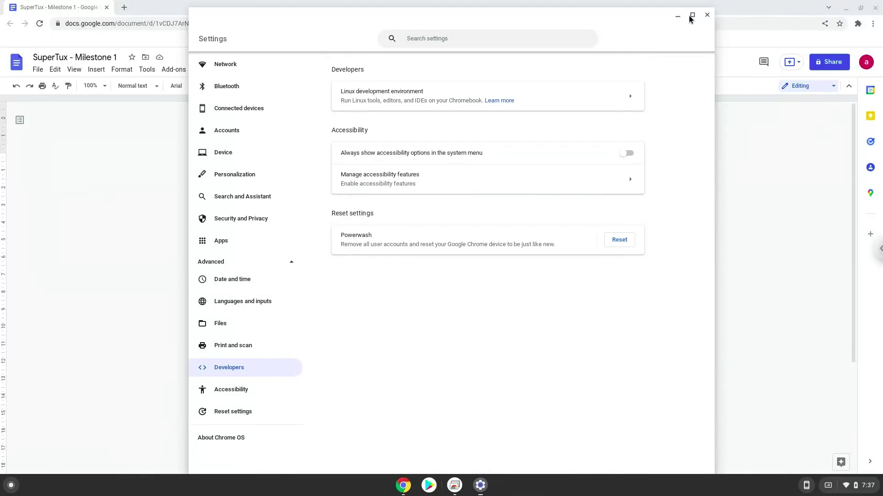
click(707, 15)
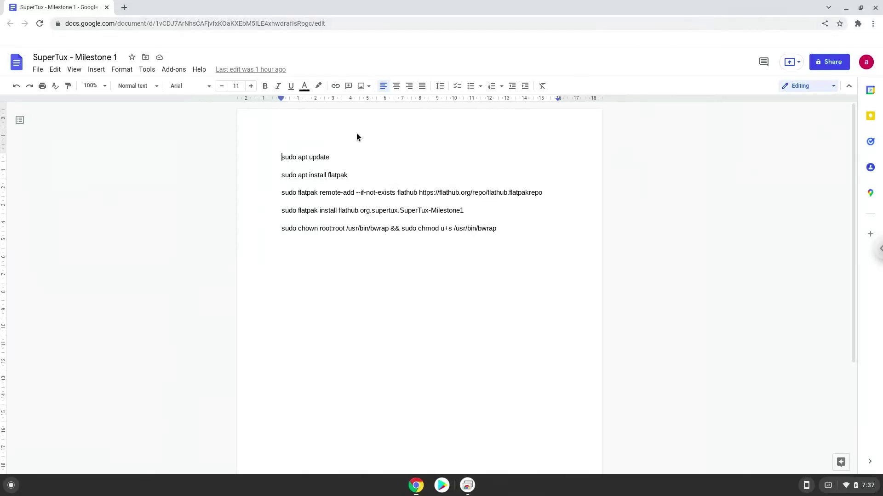
triple_click(320, 157)
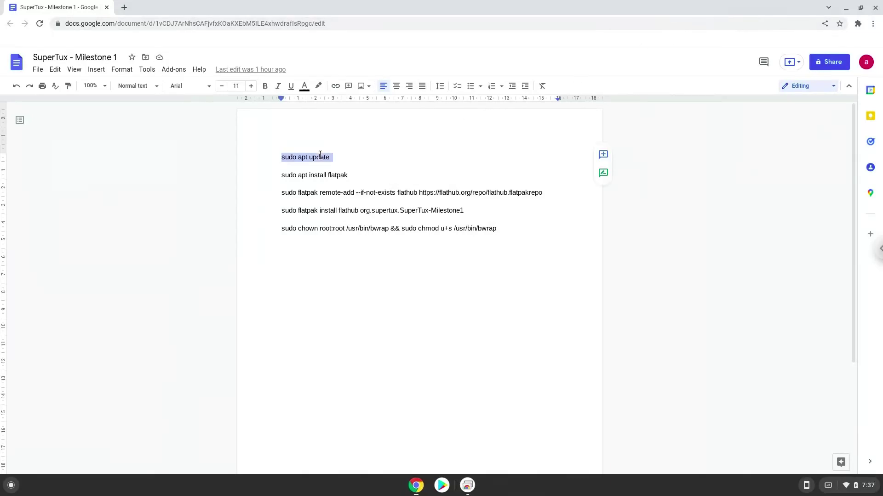
right_click(320, 158)
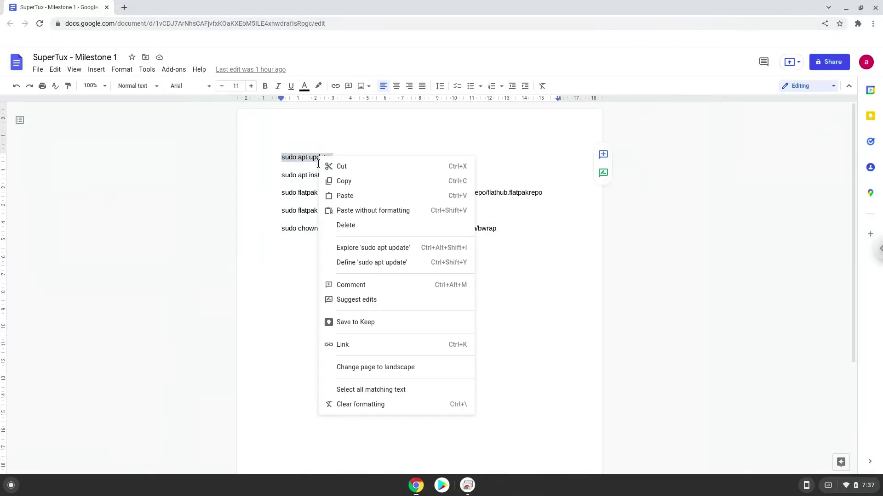
click(340, 181)
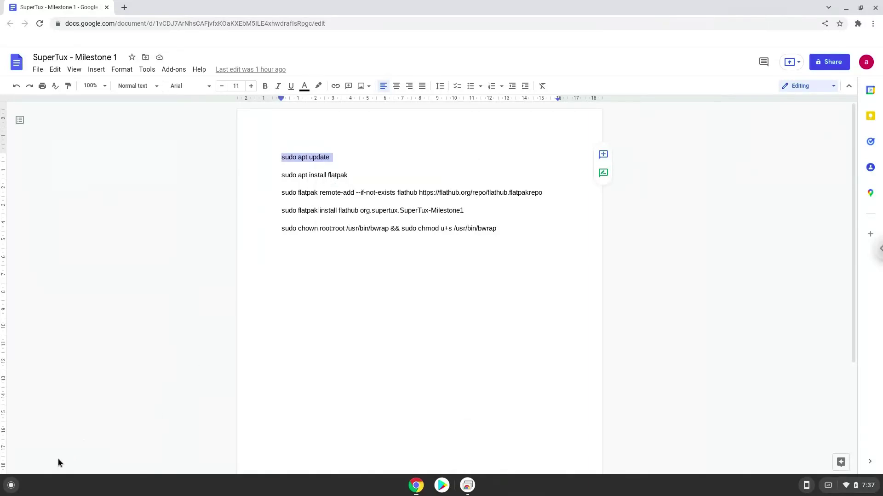
Step: Launch the Terminal app by searching 'ter' in the launcher
click(11, 486)
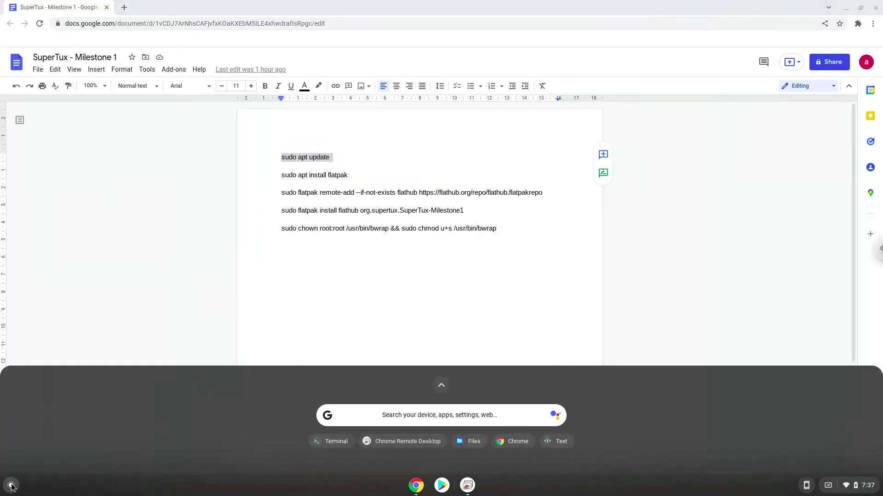
text(ter)
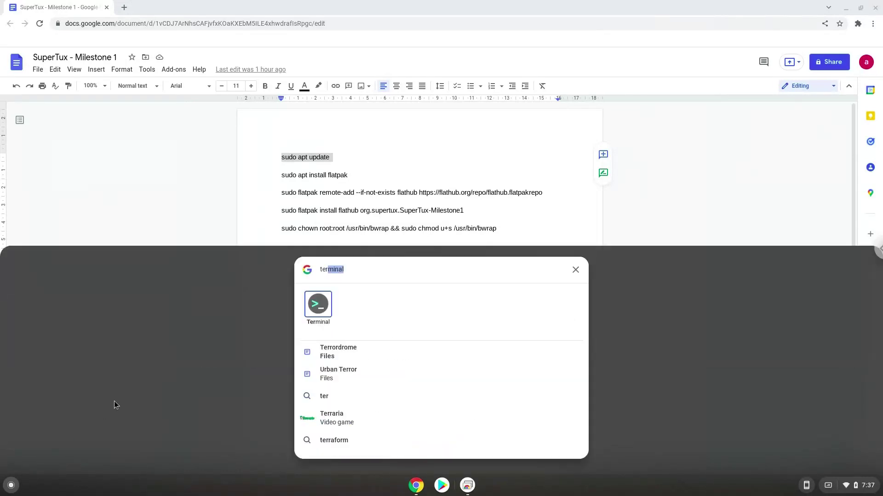
click(327, 302)
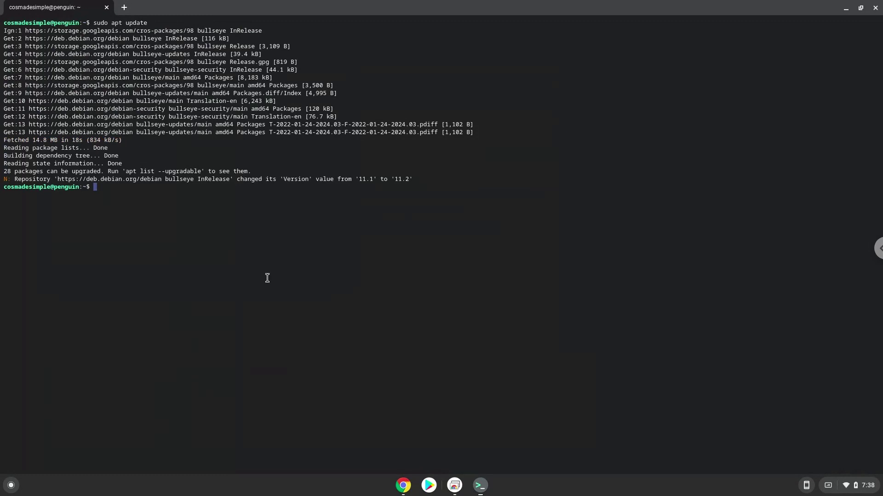
Step: Copy the 'sudo apt install flatpak' line from the command list document
click(403, 486)
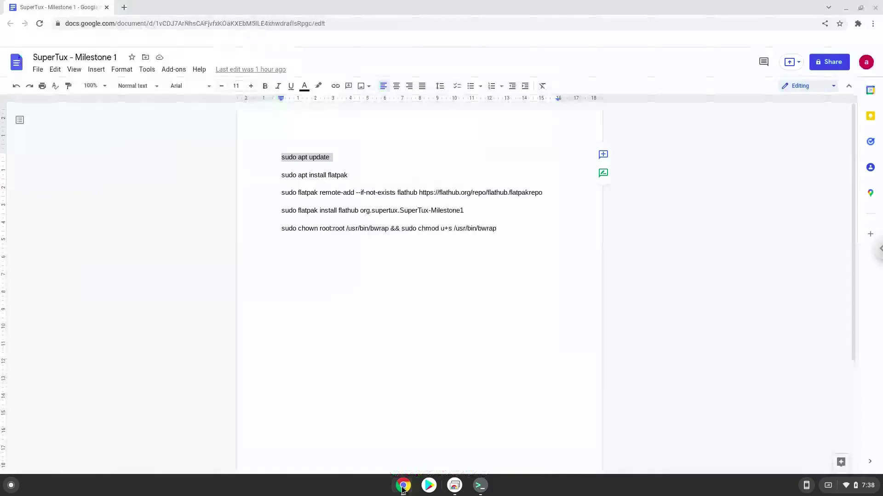
triple_click(310, 177)
right_click(310, 178)
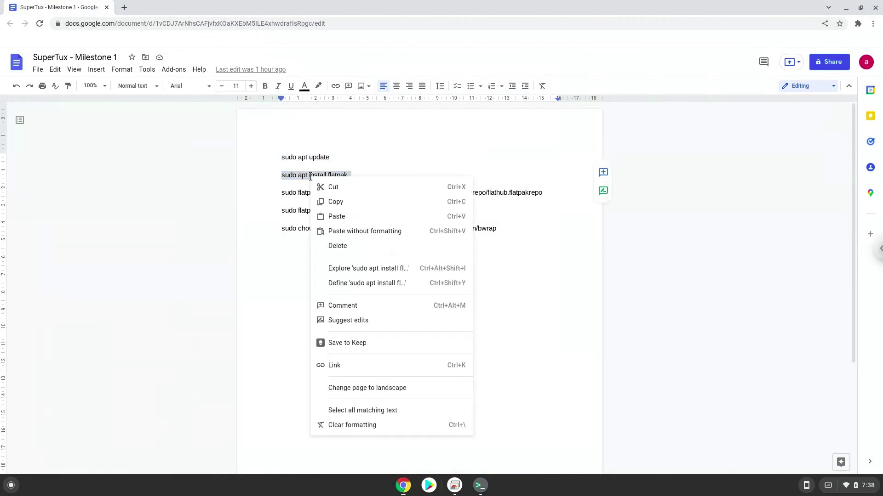
click(325, 202)
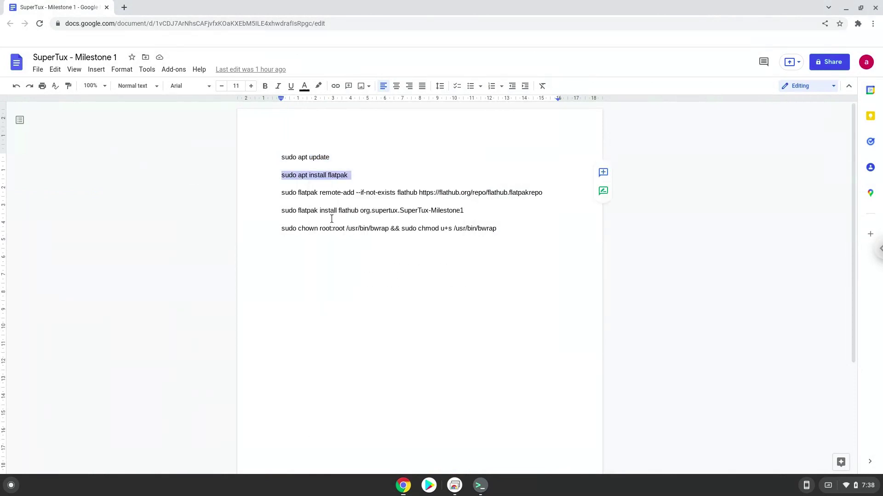
Step: Paste and run 'sudo apt install flatpak' in the terminal, confirming the [Y/n] prompt
click(480, 487)
key(ctrl+shift+v)
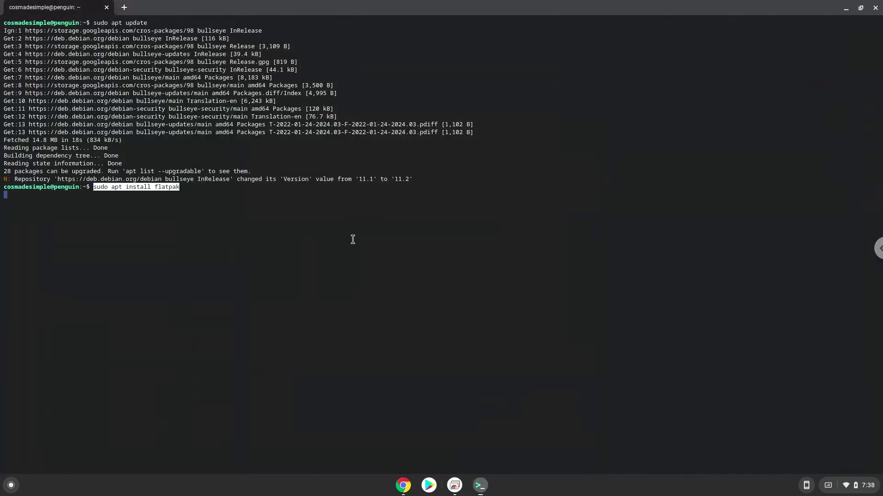
key(Return)
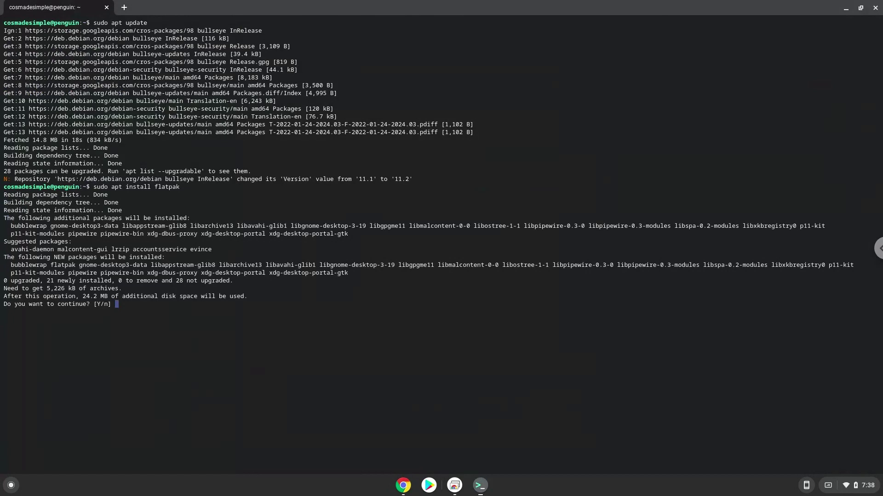
key(Return)
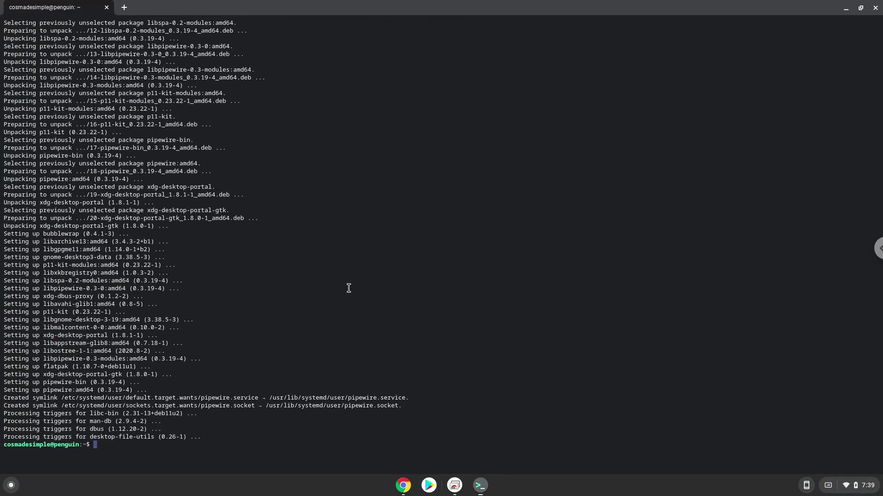
Step: Copy the 'sudo flatpak remote-add' flathub line from the command list document
click(403, 486)
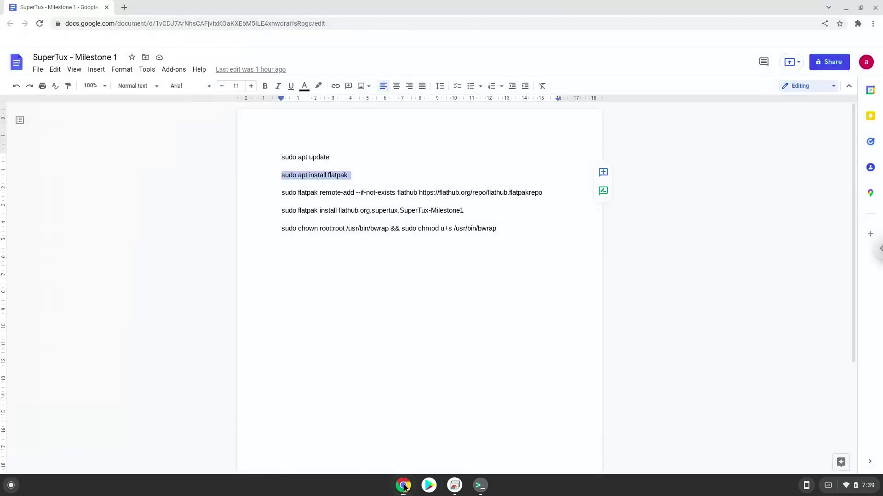
triple_click(333, 192)
right_click(334, 192)
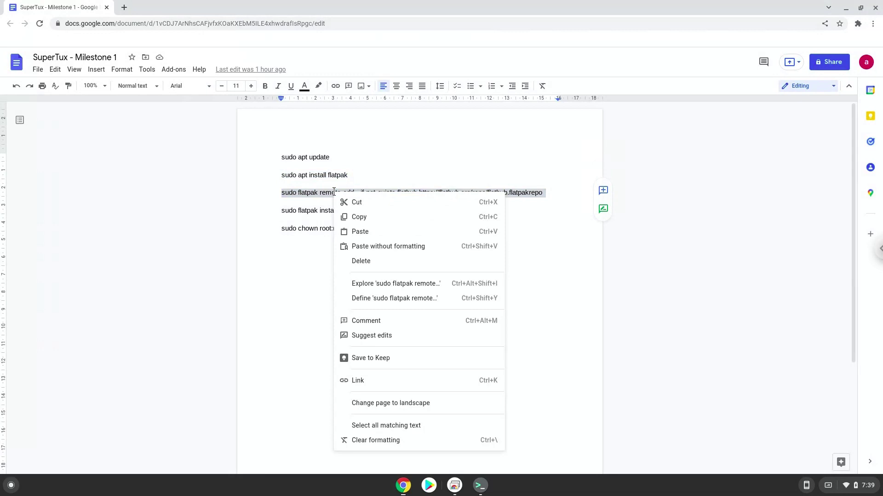
click(358, 217)
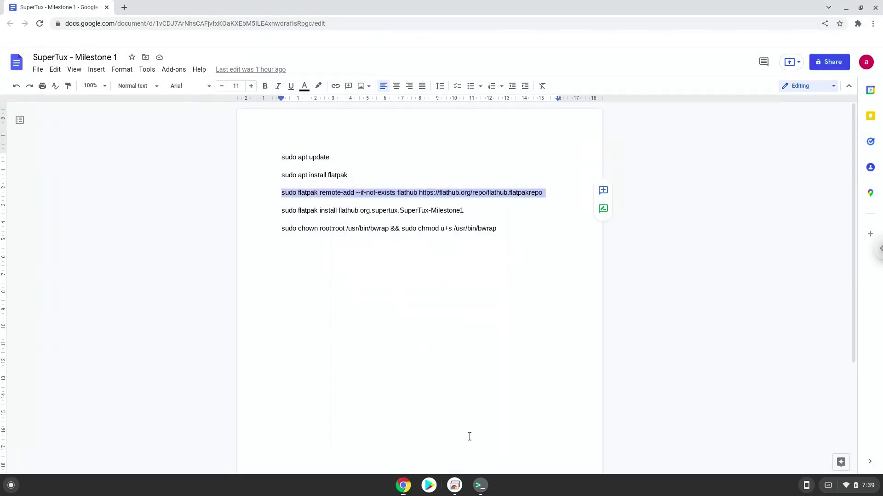
Step: Paste and run the flathub remote-add command in the terminal
click(481, 486)
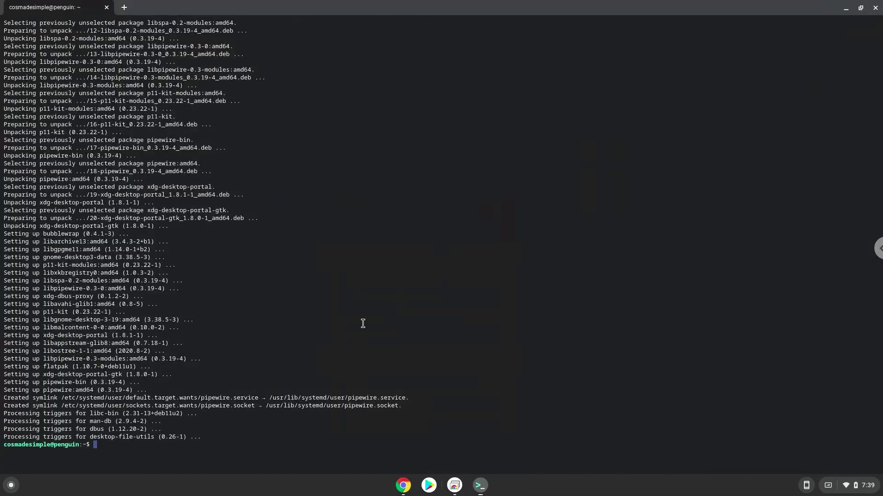
key(ctrl+shift+v)
key(Return)
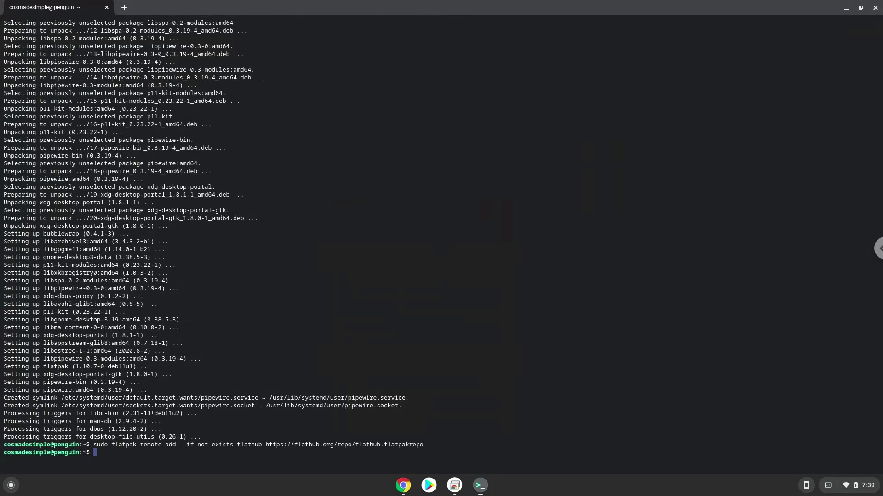
Step: Copy the 'sudo flatpak install flathub org.supertux.SuperTux-Milestone1' line from the document
click(401, 488)
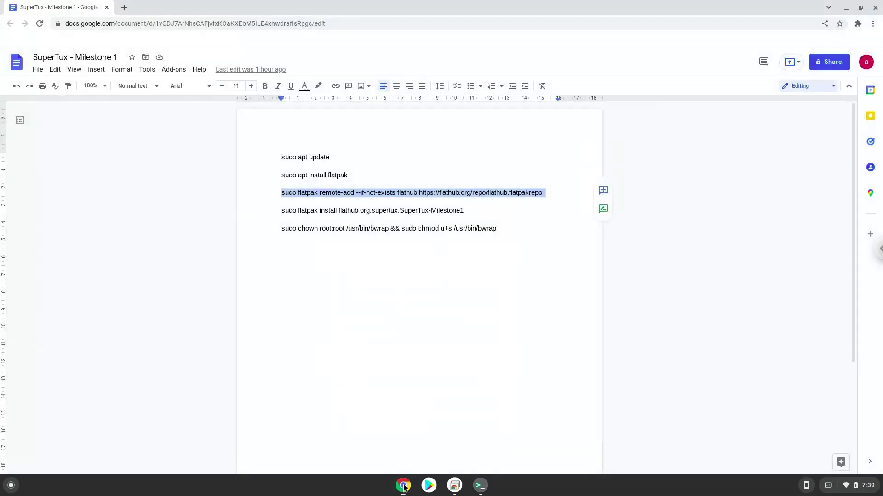
triple_click(371, 210)
right_click(372, 210)
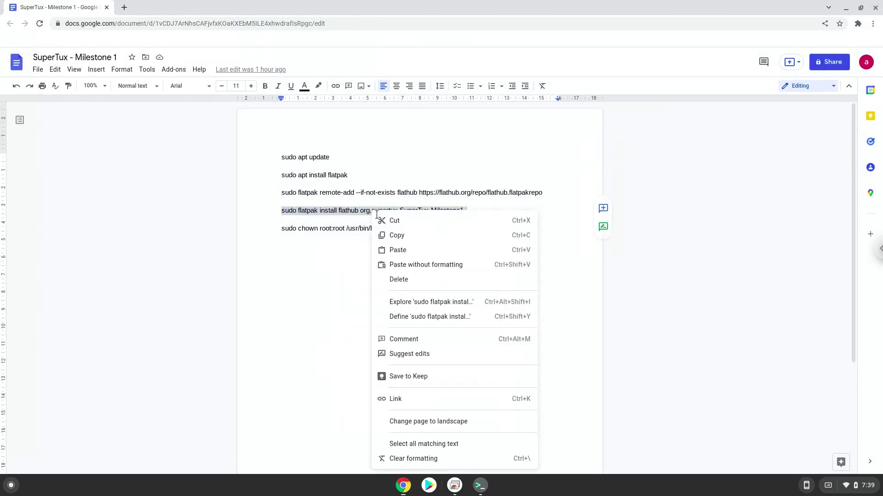
click(396, 238)
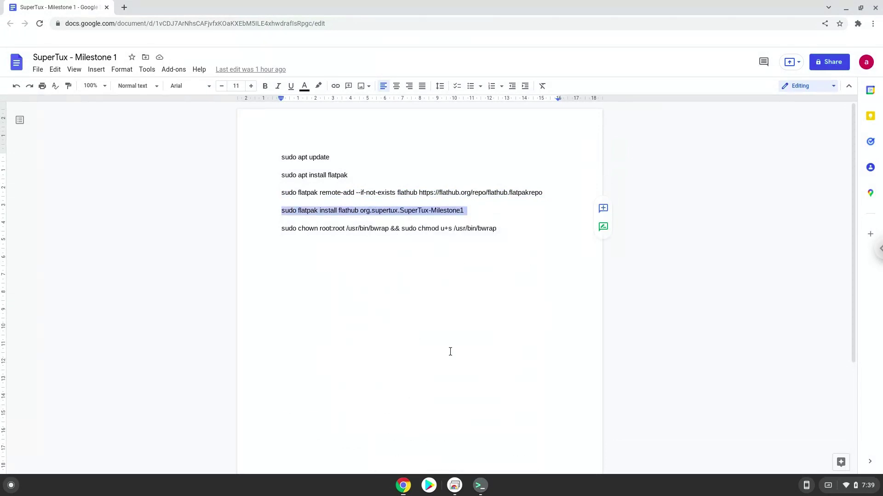
Step: Paste and run the SuperTux install command in the terminal, confirming its runtimes
click(488, 484)
key(ctrl+shift+v)
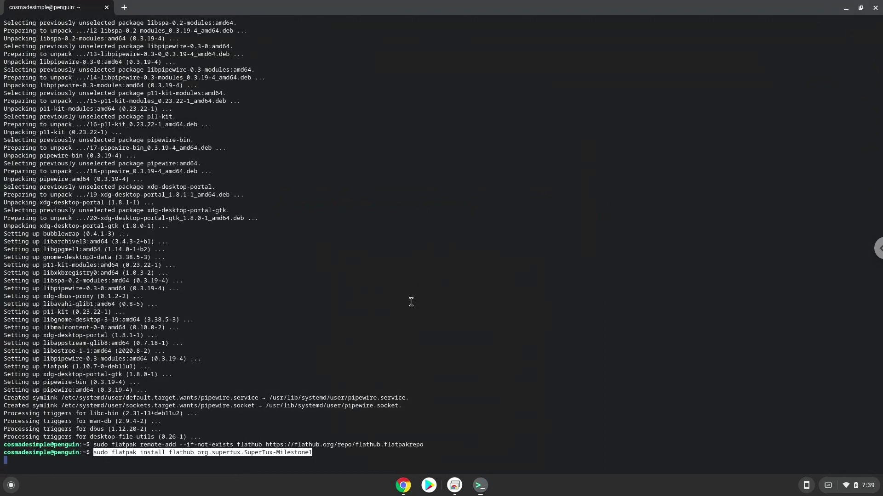
key(Return)
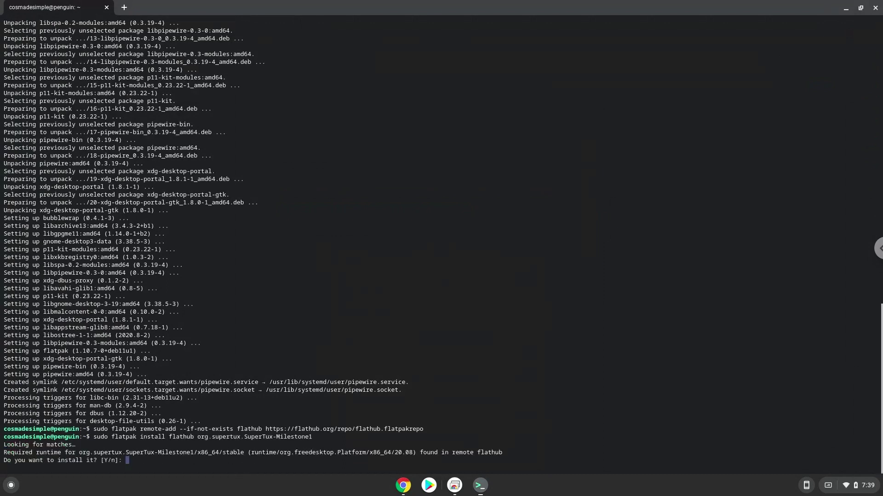
key(Return)
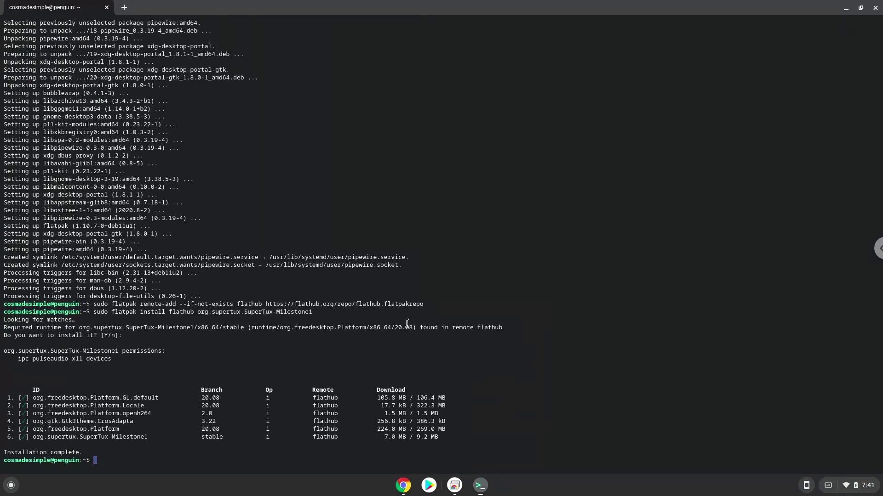
Step: Copy the chown and chmod /usr/bin/bwrap line from the command notes document
click(401, 487)
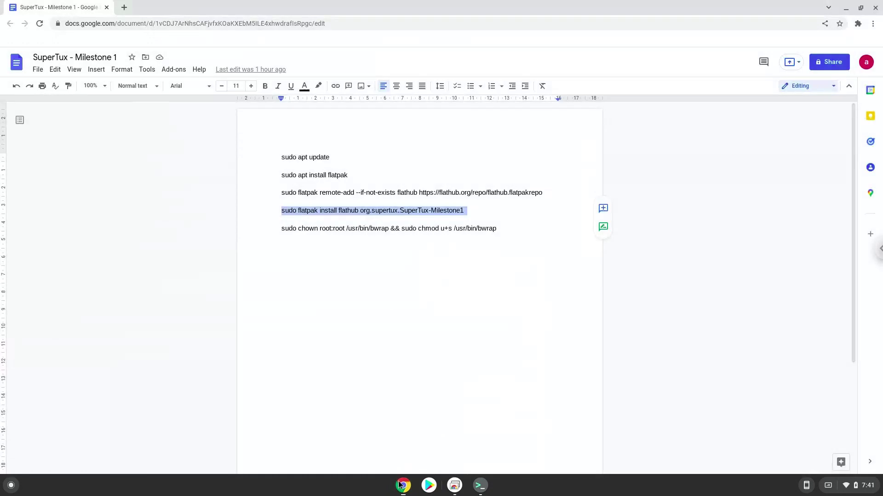
triple_click(383, 231)
right_click(383, 230)
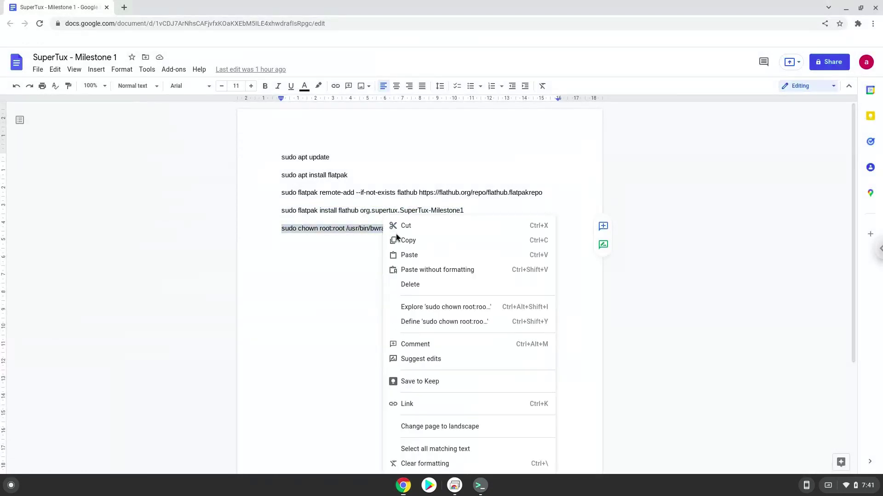
click(402, 240)
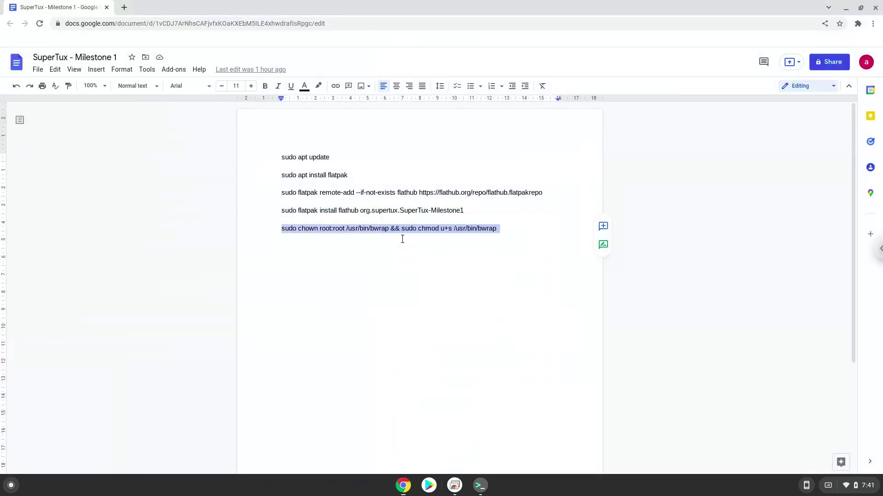
Step: Paste and run the bwrap chown/chmod command in the terminal
click(480, 485)
key(ctrl+shift+v)
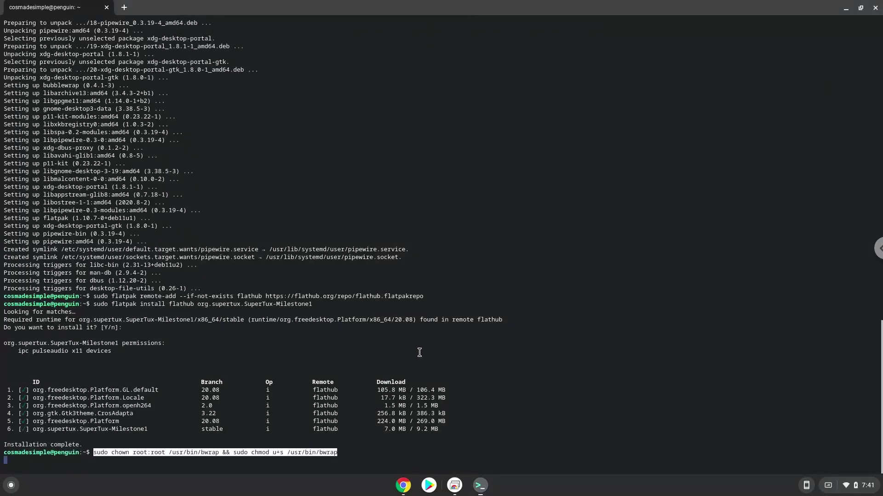
key(Return)
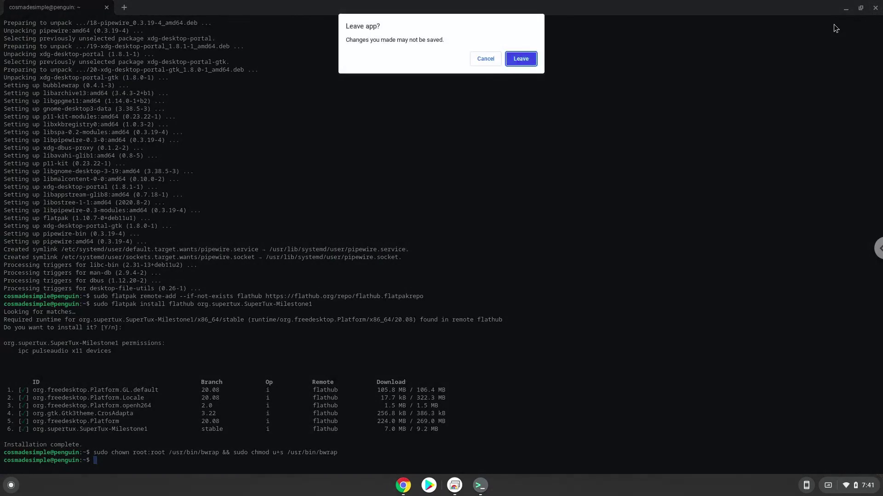
Step: Close the terminal and launch SuperTux - Milestone 1 from the launcher's Linux apps folder
click(521, 59)
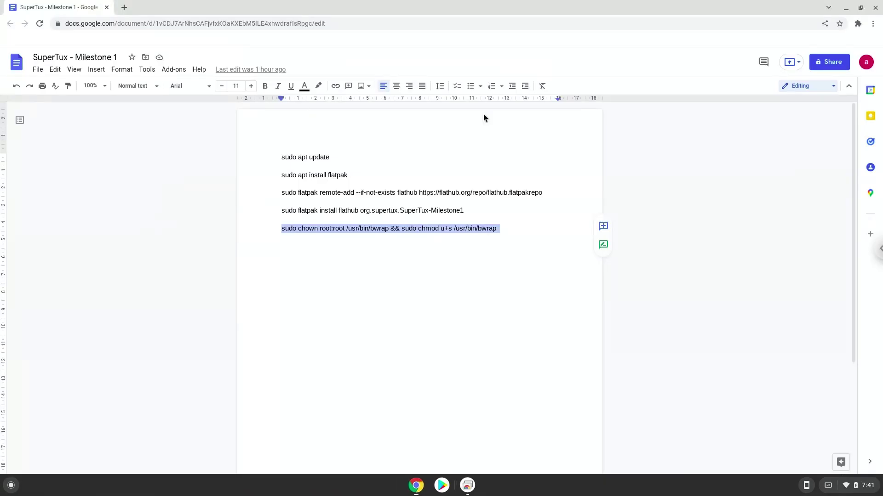
click(12, 486)
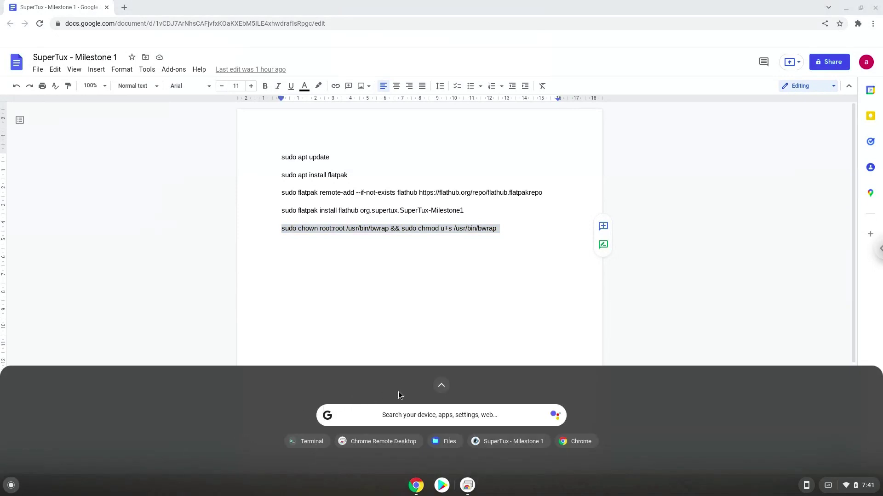
click(436, 385)
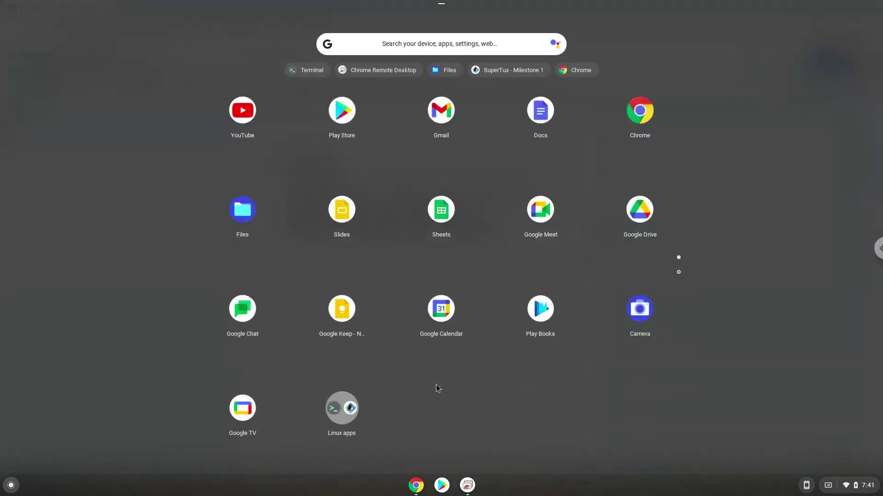
click(341, 413)
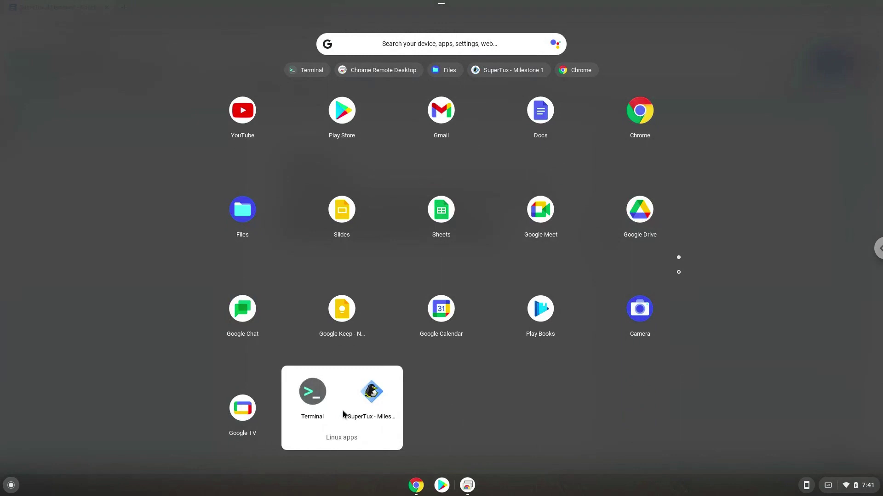
click(372, 393)
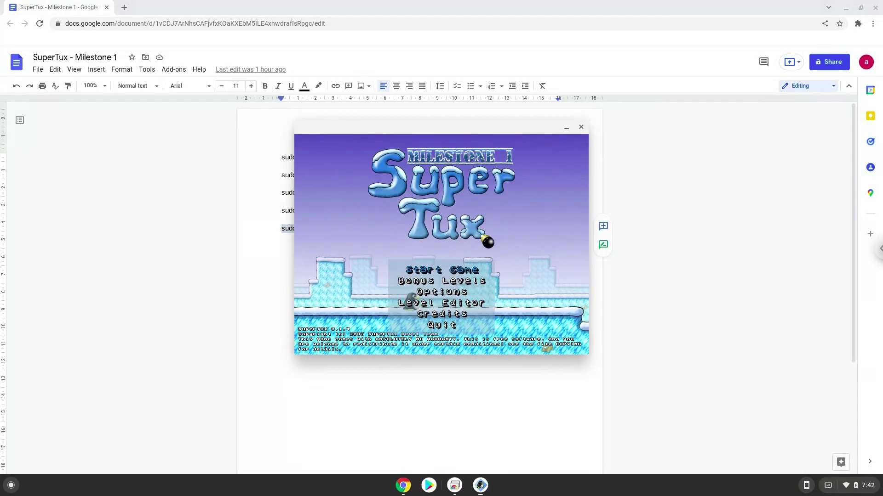
Step: Check Fullscreen in SuperTux's Options menu, then go back to the title menu
key(Down)
key(Down)
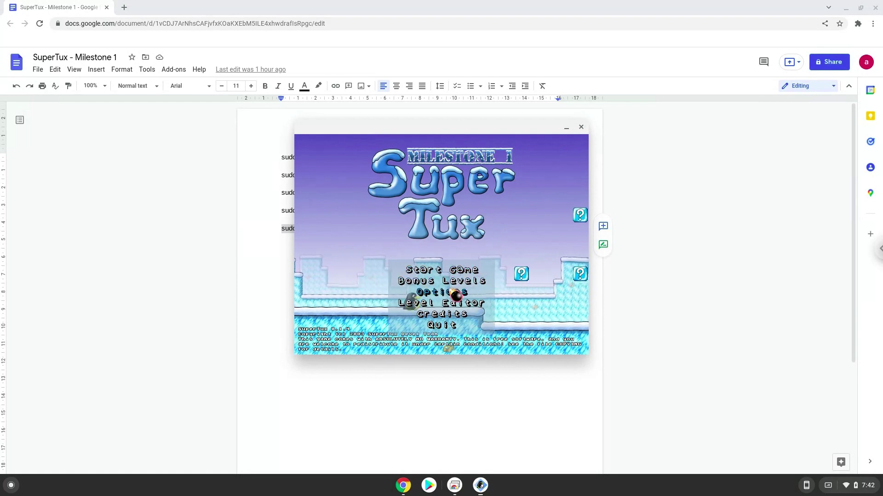
key(Return)
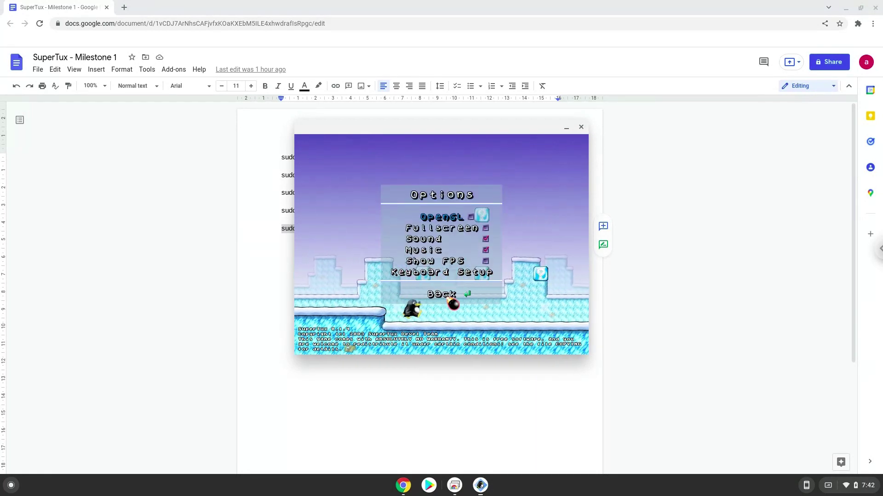
key(Up)
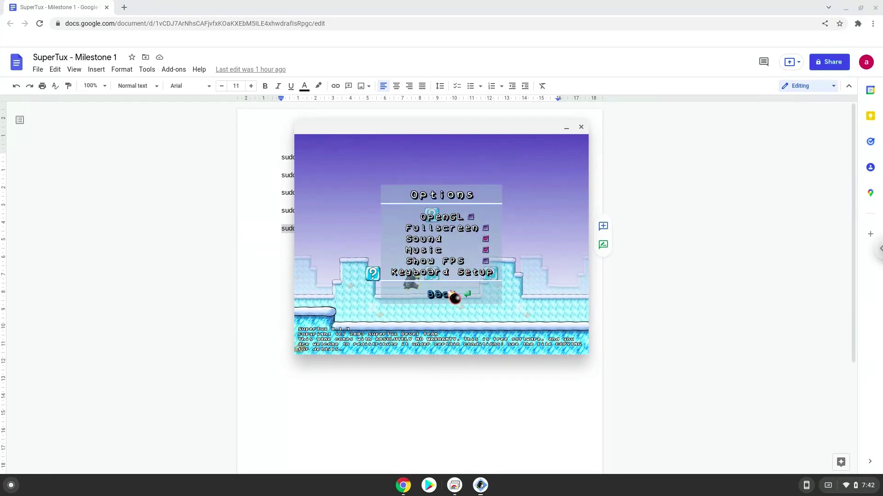
click(485, 232)
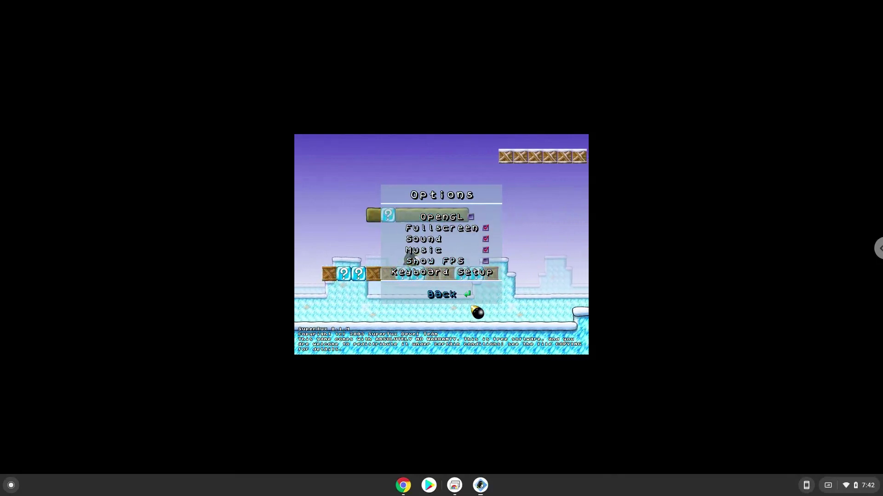
click(463, 298)
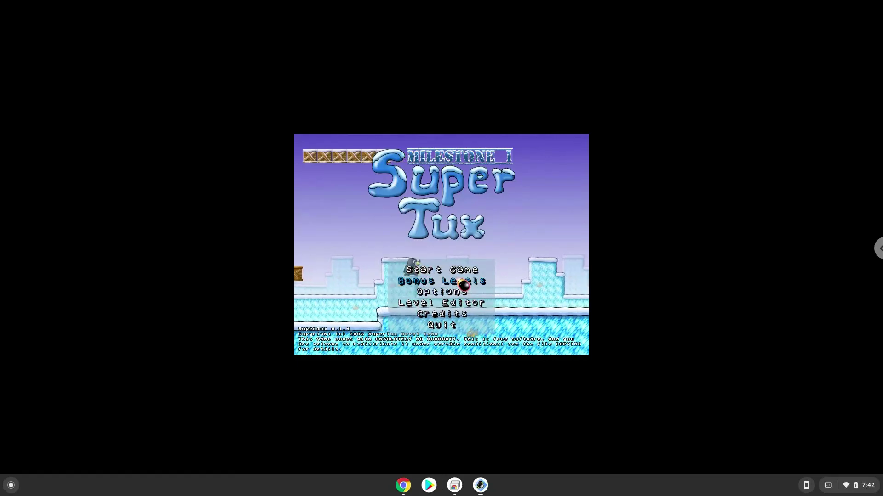
Step: Start a new game in Slot 2, skip the intro, and enter 'Welcome to Antarctica'
click(461, 275)
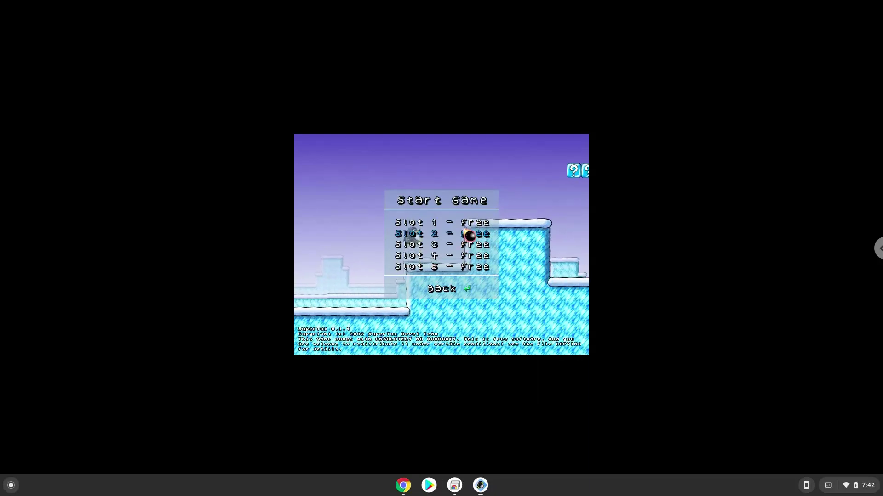
click(467, 235)
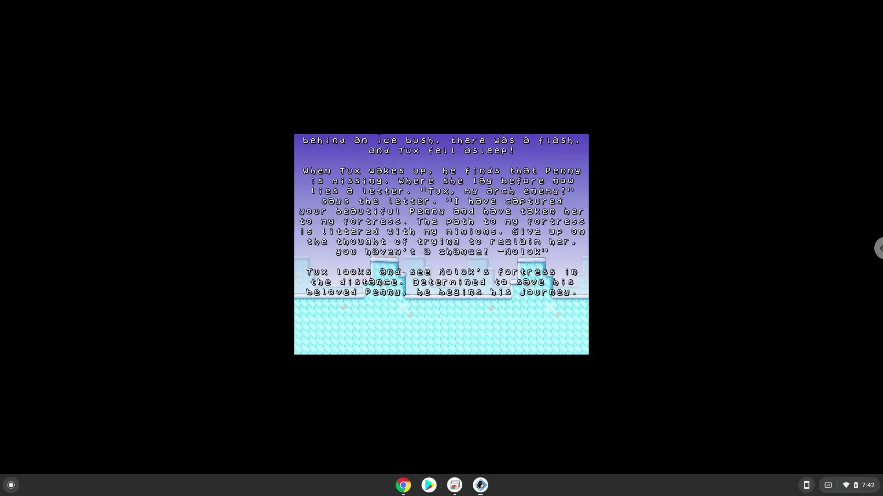
key(Escape)
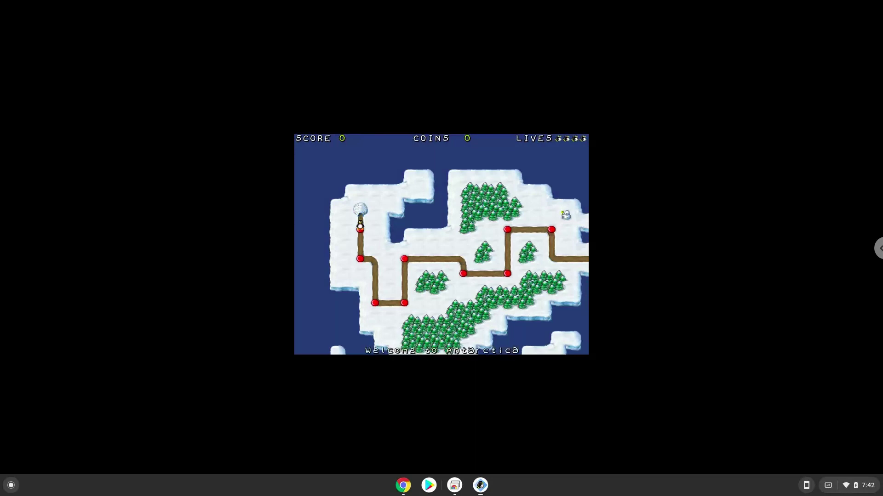
key(Return)
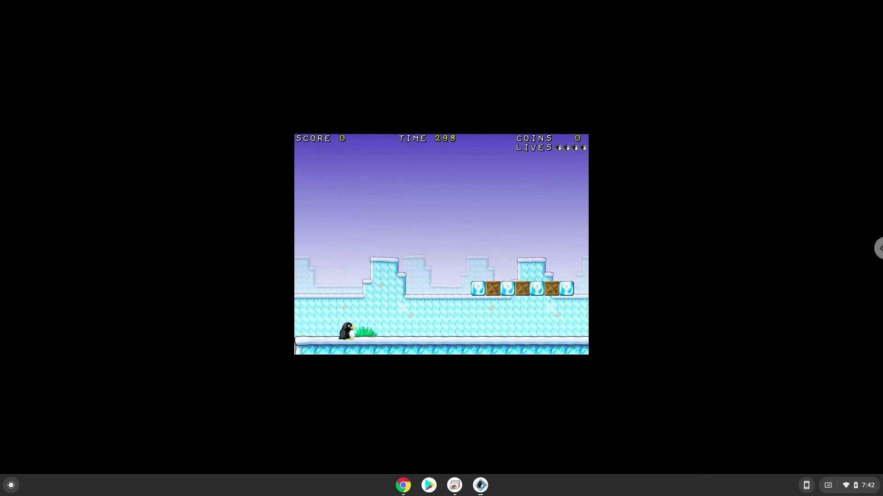
Step: Walk Tux right and jump into the bonus block to collect a coin for 25 points
key(Right)
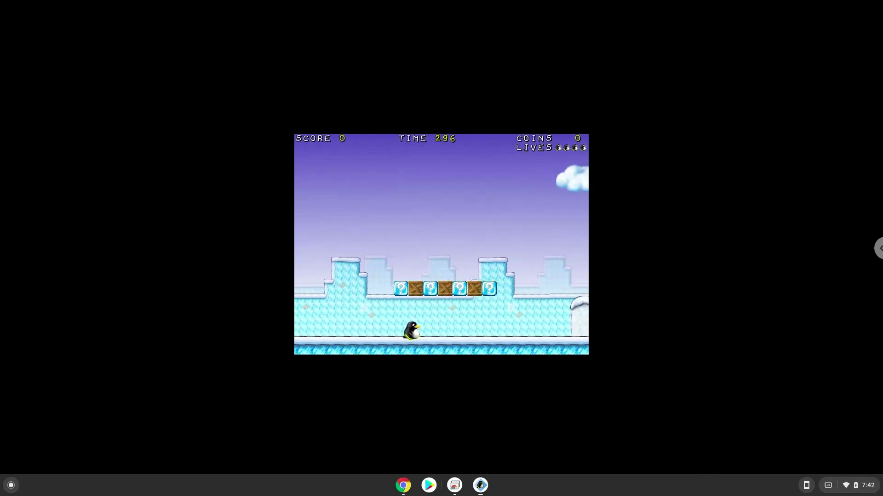
key(Right)
key(space)
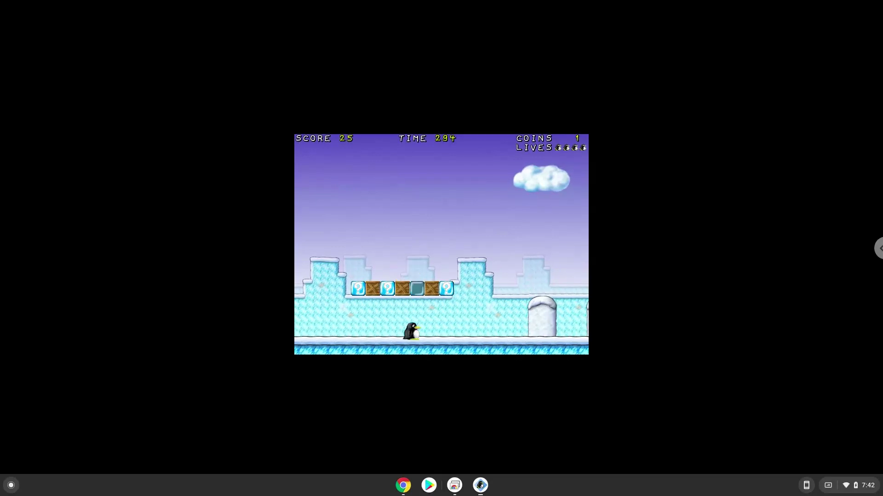